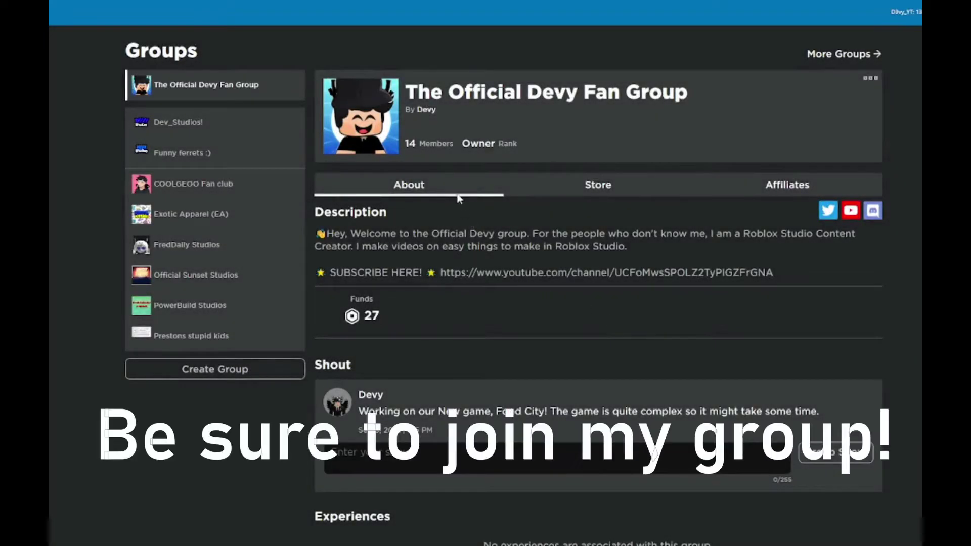
- Highlight the fan group's title on the Roblox group page, then clear the selection
{"action": "left_click_drag", "start_coordinate": [404, 88], "coordinate": [574, 113]}
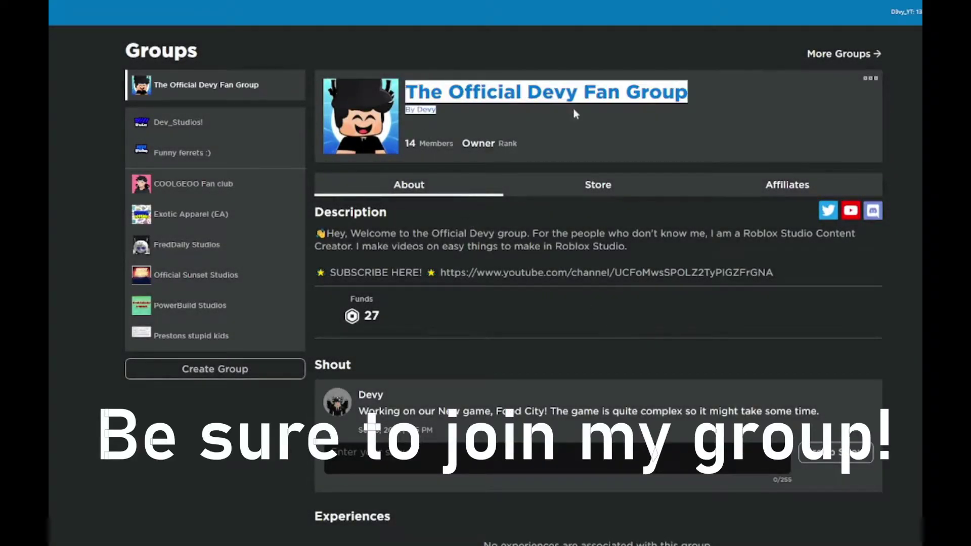
{"action": "left_click", "coordinate": [685, 120]}
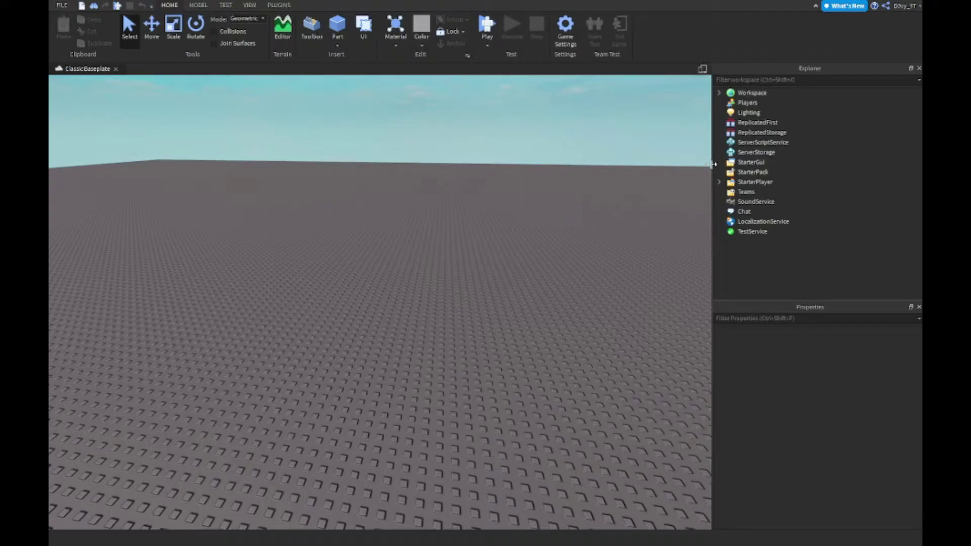
{"action": "left_click", "coordinate": [768, 142]}
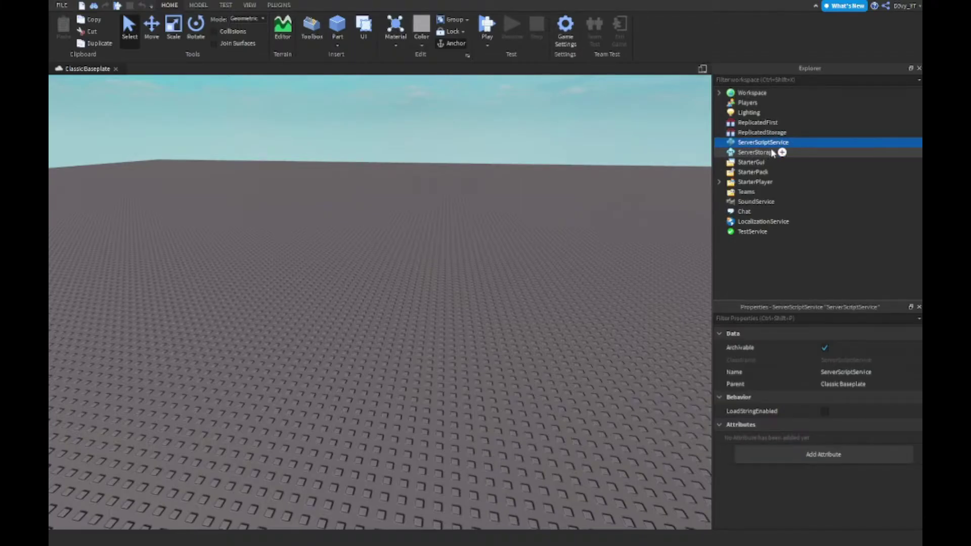
{"action": "key", "text": "F5"}
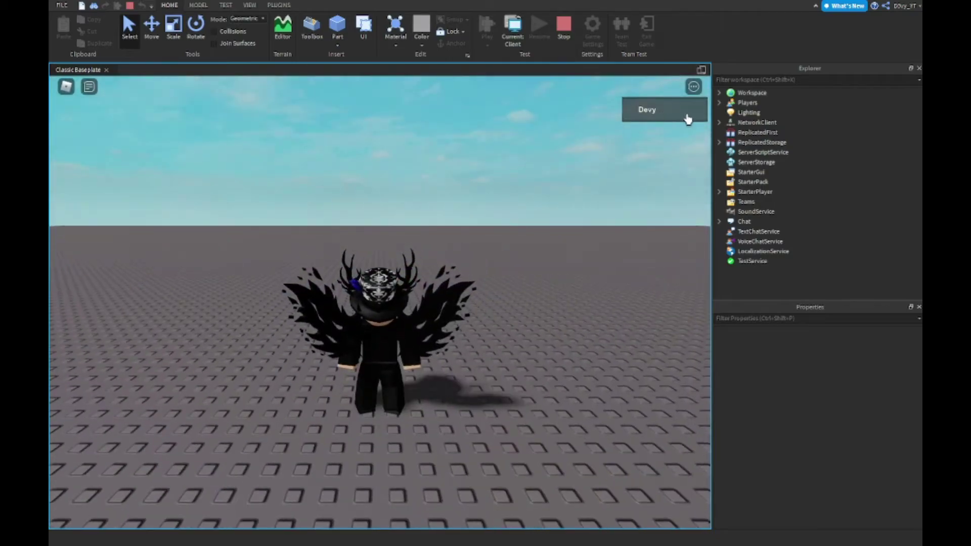
{"action": "left_click", "coordinate": [687, 119]}
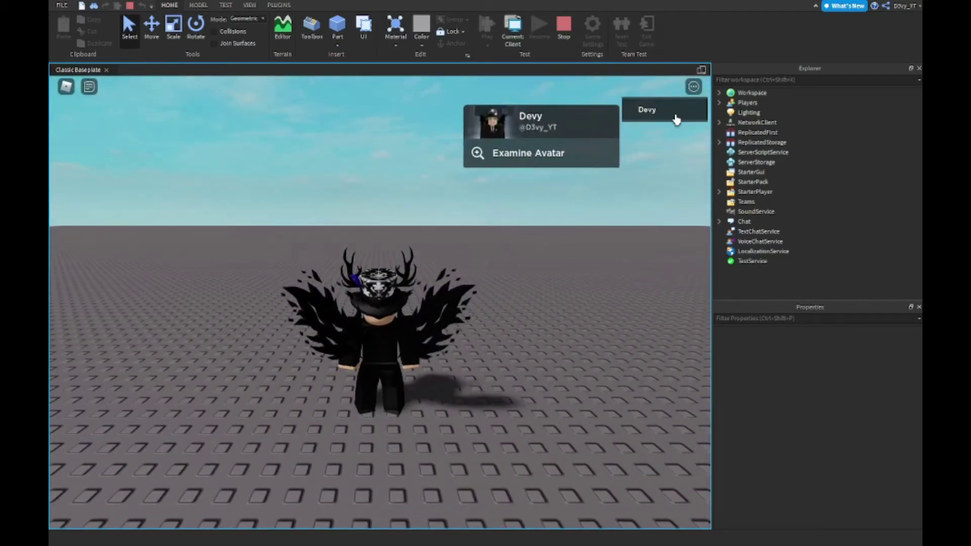
{"action": "left_click", "coordinate": [678, 113]}
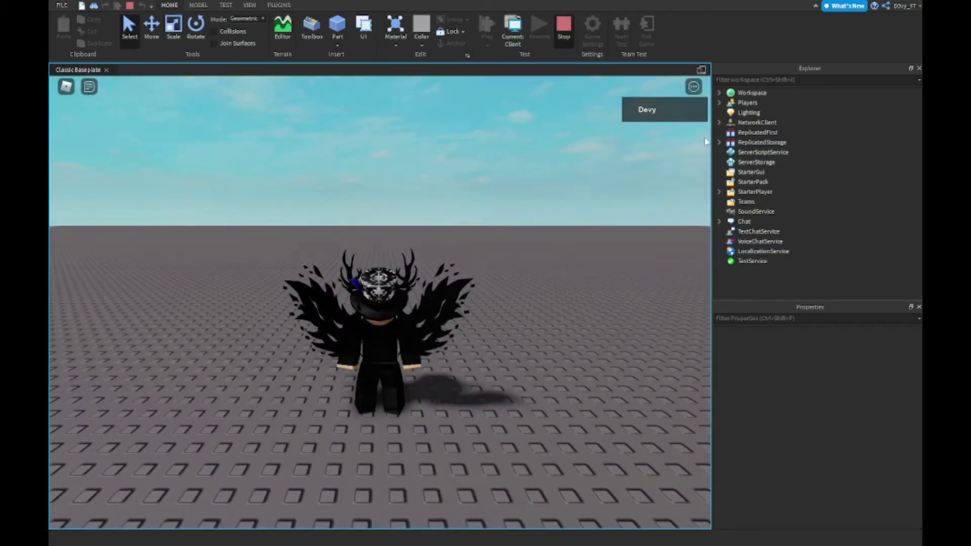
{"action": "key", "text": "shift+F5"}
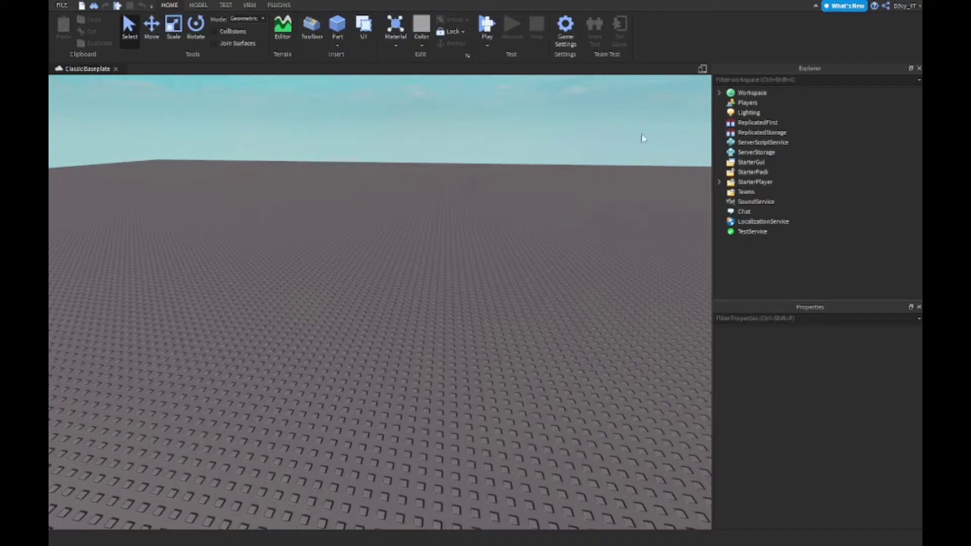
- Insert a new Script under ServerScriptService
{"action": "left_click", "coordinate": [765, 143]}
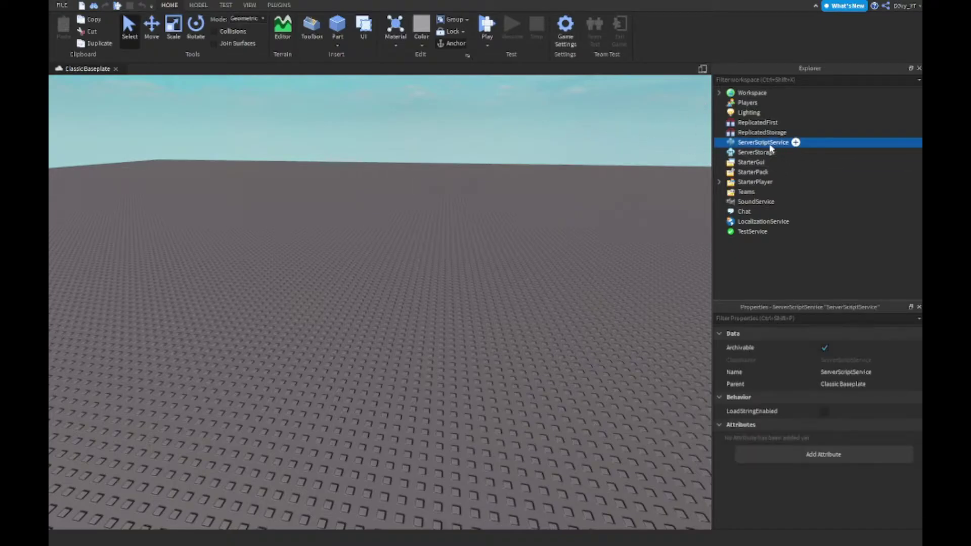
{"action": "left_click", "coordinate": [795, 143]}
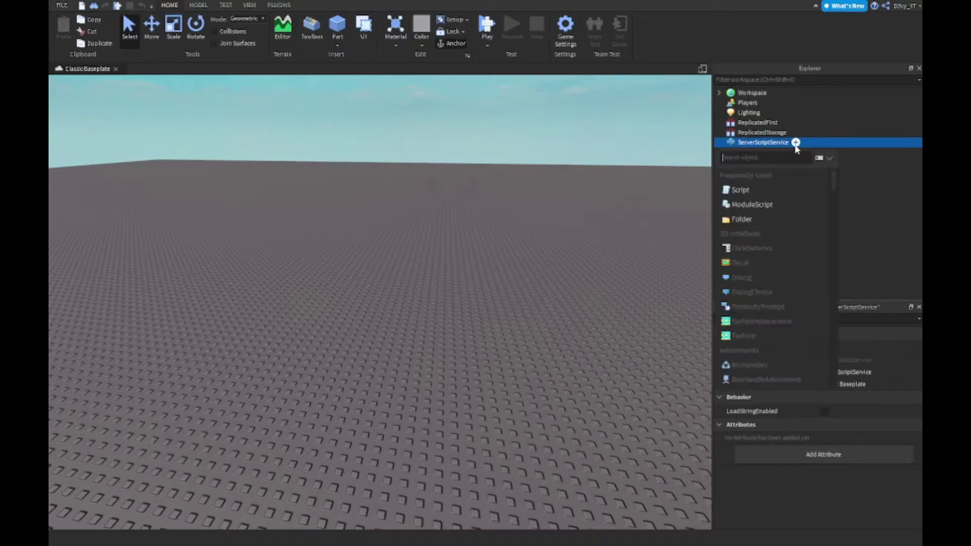
{"action": "left_click", "coordinate": [740, 190]}
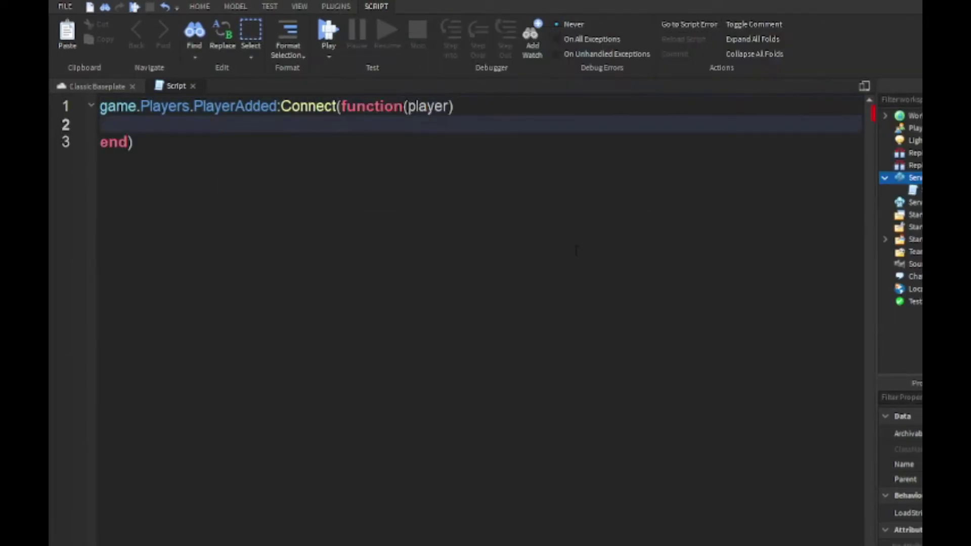
{"action": "type", "text": "local Leaderstats = I"}
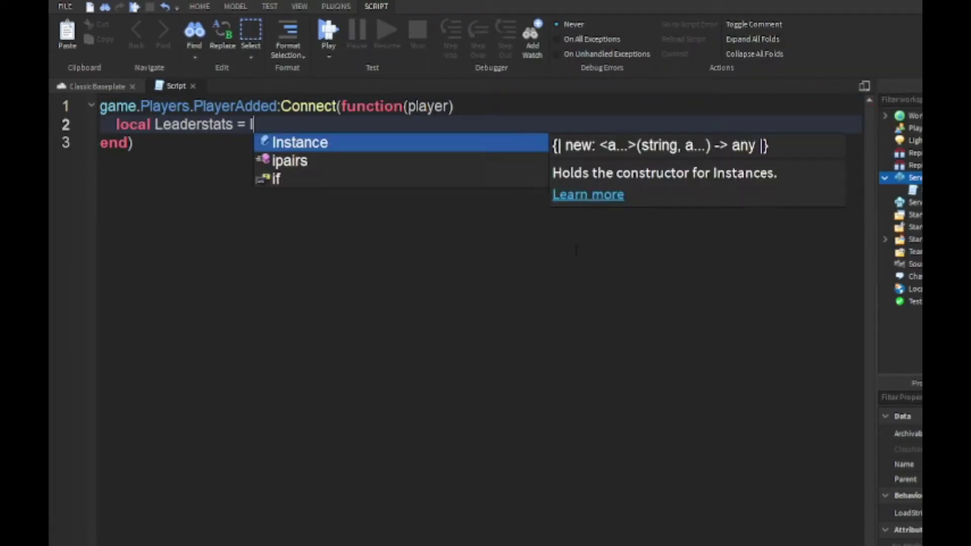
{"action": "type", "text": "nstance.new(\"Folder\", player)"}
- Write the PlayerAdded code creating a leaderstats Folder on the player
{"action": "key", "text": "Return"}
{"action": "type", "text": "lea"}
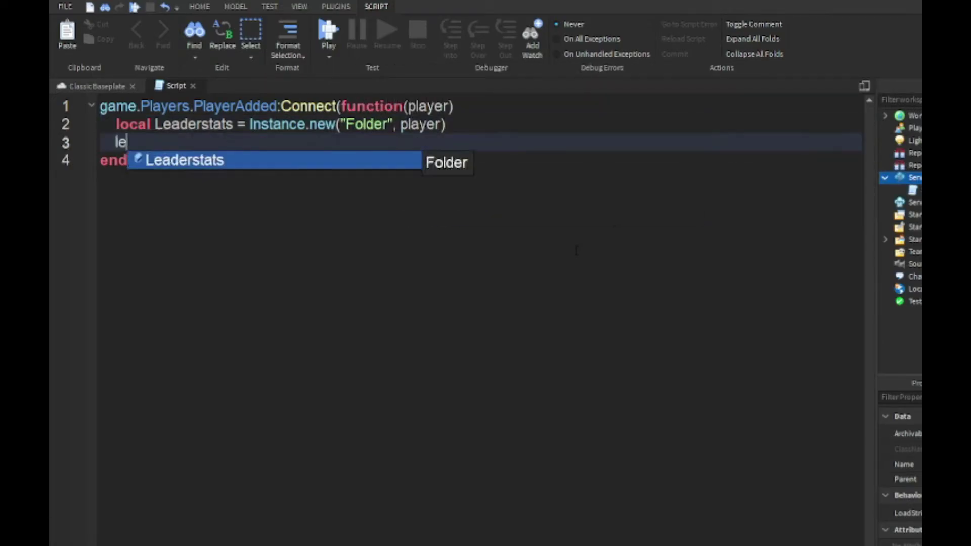
{"action": "key", "text": "Tab"}
{"action": "type", "text": ".name ="}
{"action": "key", "text": "BackSpace"}
{"action": "key", "text": "BackSpace"}
{"action": "key", "text": "BackSpace"}
{"action": "key", "text": "BackSpace"}
{"action": "key", "text": "BackSpace"}
{"action": "type", "text": "Name = \"Lead"}
{"action": "key", "text": "BackSpace"}
{"action": "key", "text": "BackSpace"}
{"action": "key", "text": "BackSpace"}
{"action": "type", "text": "leaderstats"}
{"action": "key", "text": "Return"}
{"action": "key", "text": "Return"}
{"action": "type", "text": "local Cash = Ins"}
- Add a Cash NumberValue named Cash with Value 0 inside leaderstats
{"action": "key", "text": "Tab"}
{"action": "type", "text": ".new(\"Nu"}
{"action": "key", "text": "Tab"}
{"action": "type", "text": ", Leaderstats"}
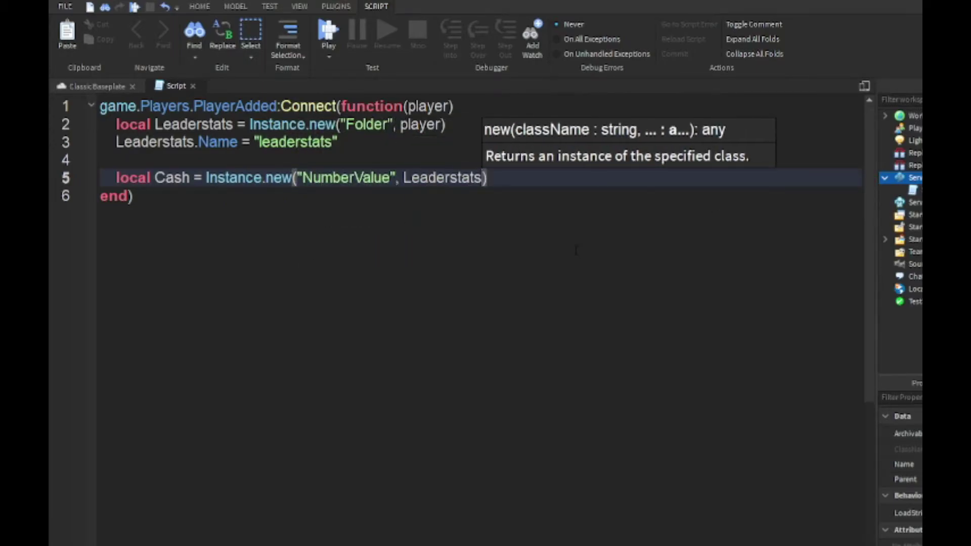
{"action": "key", "text": "Return"}
{"action": "type", "text": "Cash."}
{"action": "key", "text": "Escape"}
{"action": "type", "text": "n"}
{"action": "key", "text": "Tab"}
{"action": "type", "text": "= \"Cash"}
{"action": "key", "text": "Return"}
{"action": "type", "text": "Cash.V"}
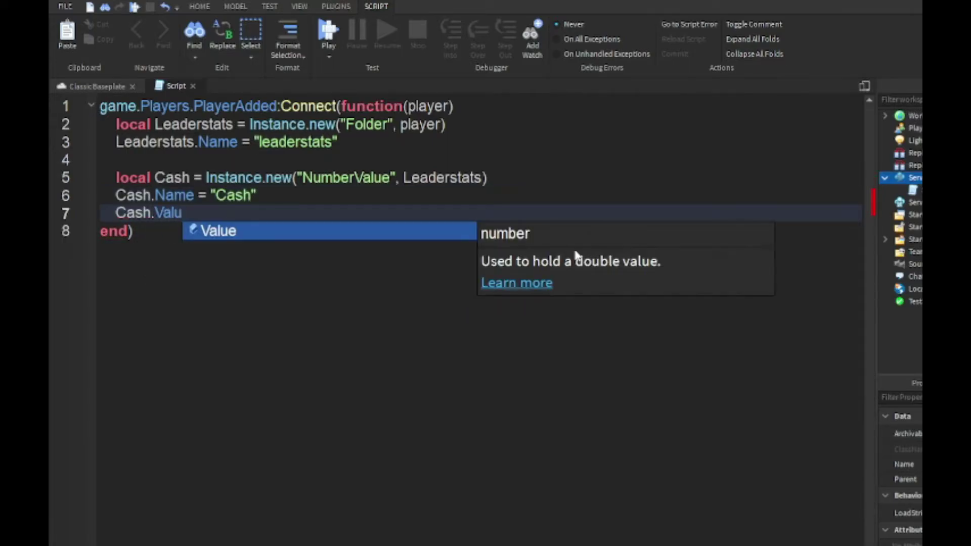
{"action": "key", "text": "Tab"}
{"action": "type", "text": "= 0"}
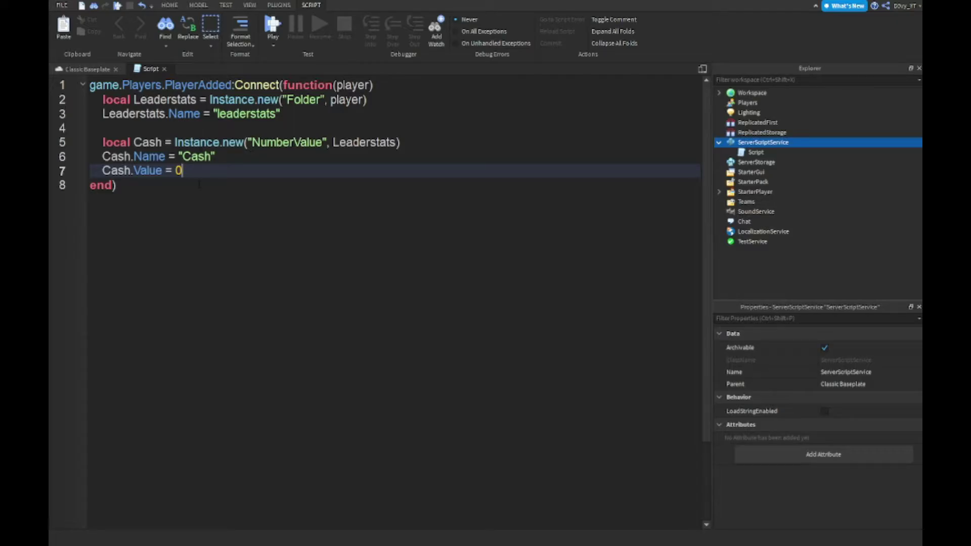
- Playtest the baseplate to check the Cash leaderboard, then stop
{"action": "left_click", "coordinate": [164, 69]}
{"action": "key", "text": "F5"}
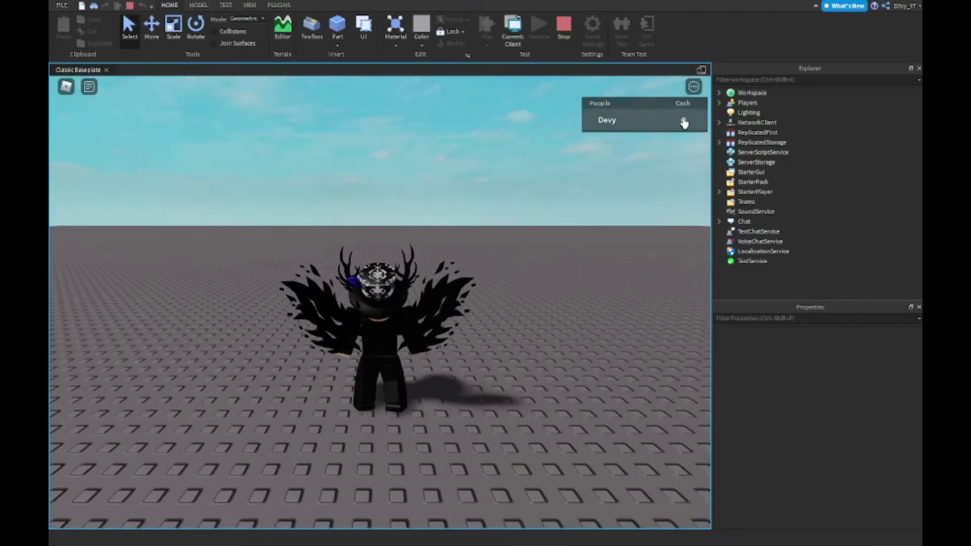
{"action": "left_click", "coordinate": [684, 121]}
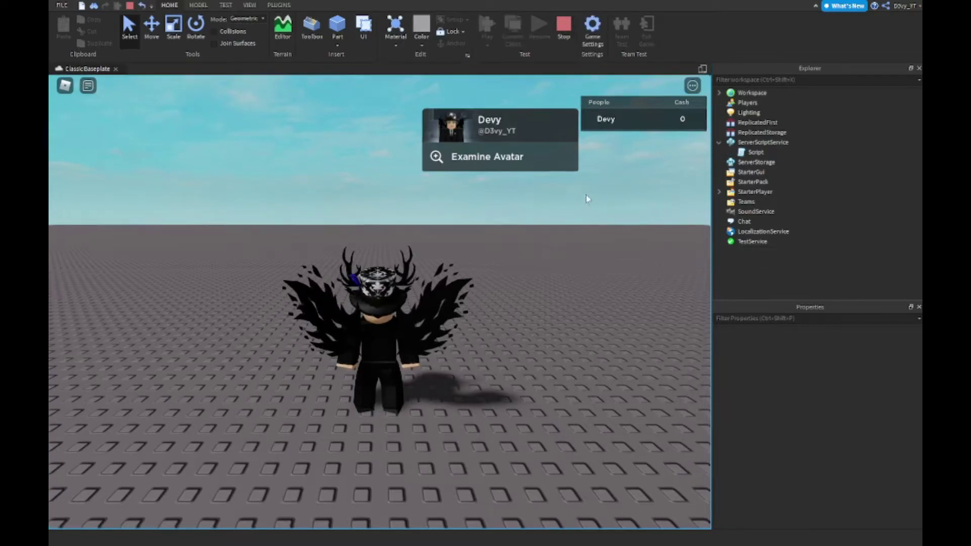
{"action": "key", "text": "shift+F5"}
- Rename the stat from Cash to Money in the leaderstats script
{"action": "double_click", "coordinate": [756, 152]}
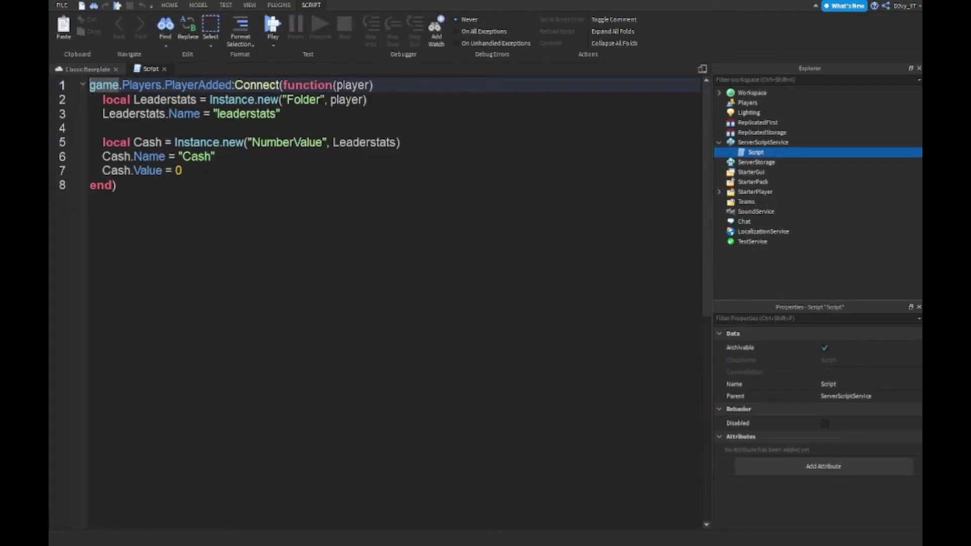
{"action": "double_click", "coordinate": [197, 156]}
{"action": "type", "text": "Money"}
{"action": "key", "text": "Down"}
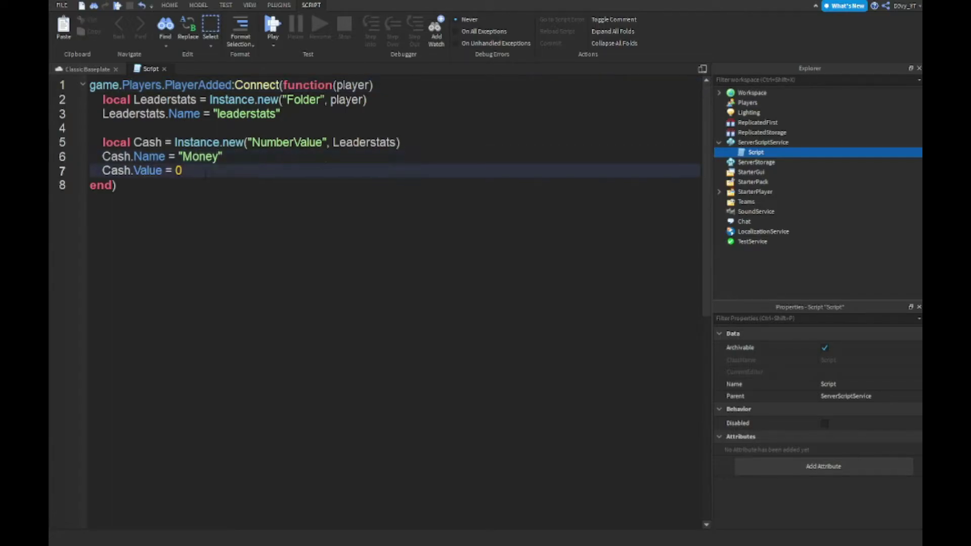
{"action": "type", "text": "1000"}
- Playtest again to confirm the Money column shows on the leaderboard, then stop
{"action": "left_click", "coordinate": [163, 69]}
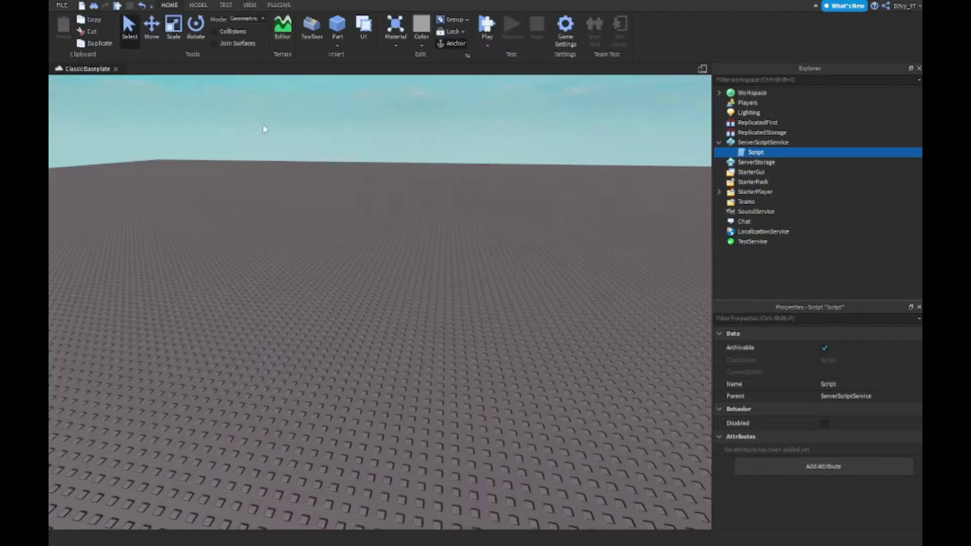
{"action": "key", "text": "F5"}
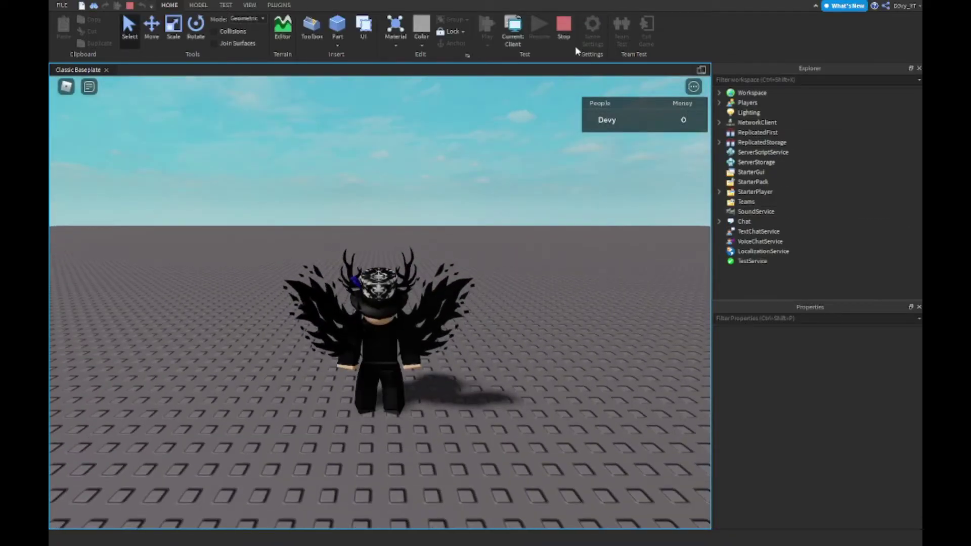
{"action": "left_click", "coordinate": [564, 30]}
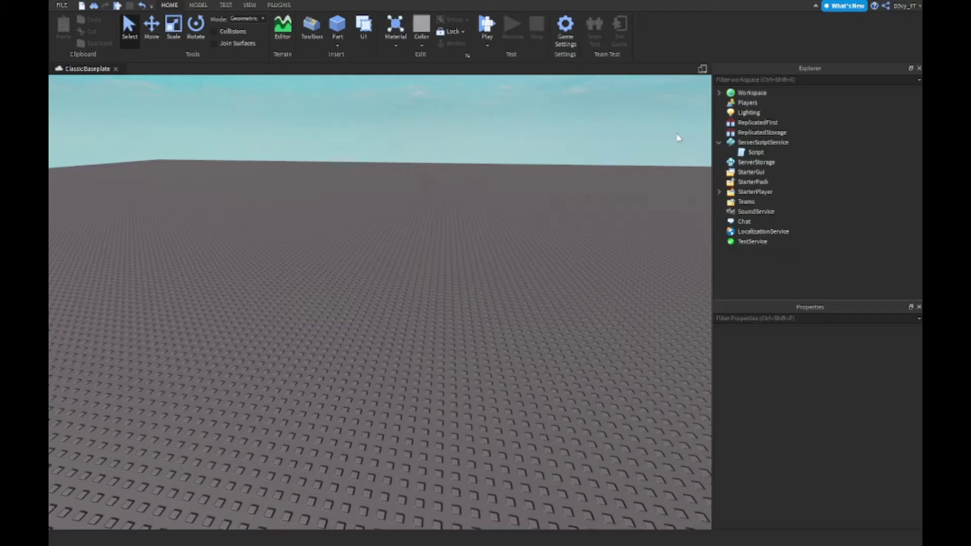
{"action": "mouse_move", "coordinate": [762, 152]}
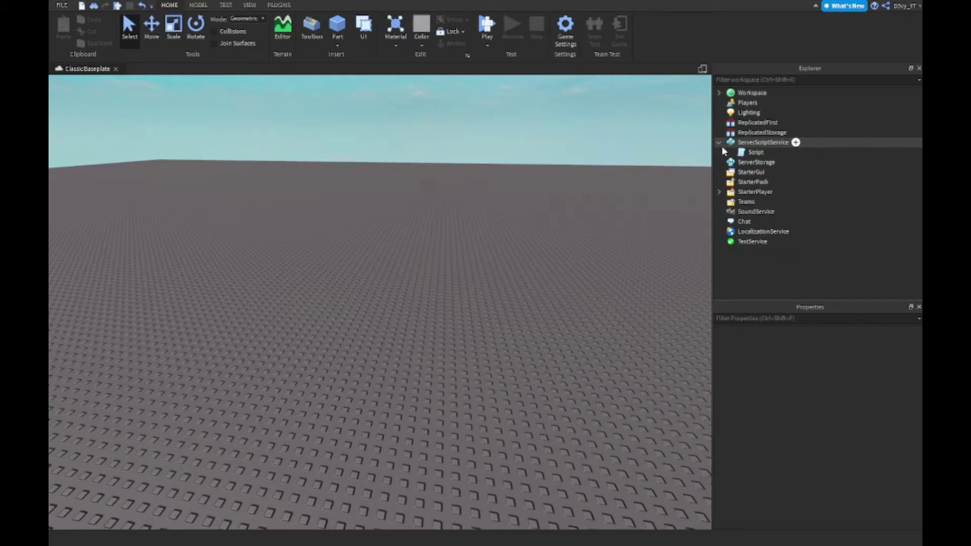
- Insert a second Script under ServerScriptService and clear its default text
{"action": "left_click", "coordinate": [769, 145]}
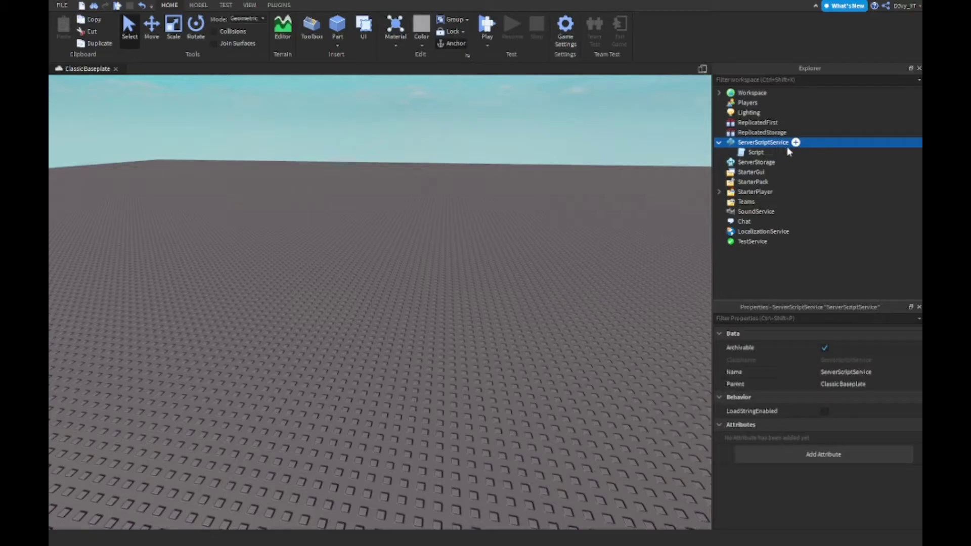
{"action": "left_click", "coordinate": [795, 142]}
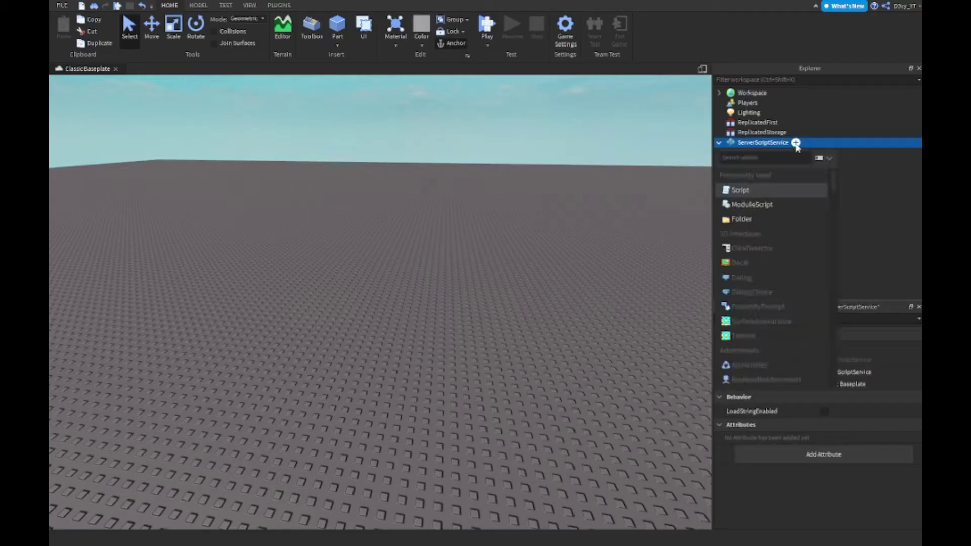
{"action": "left_click", "coordinate": [762, 194]}
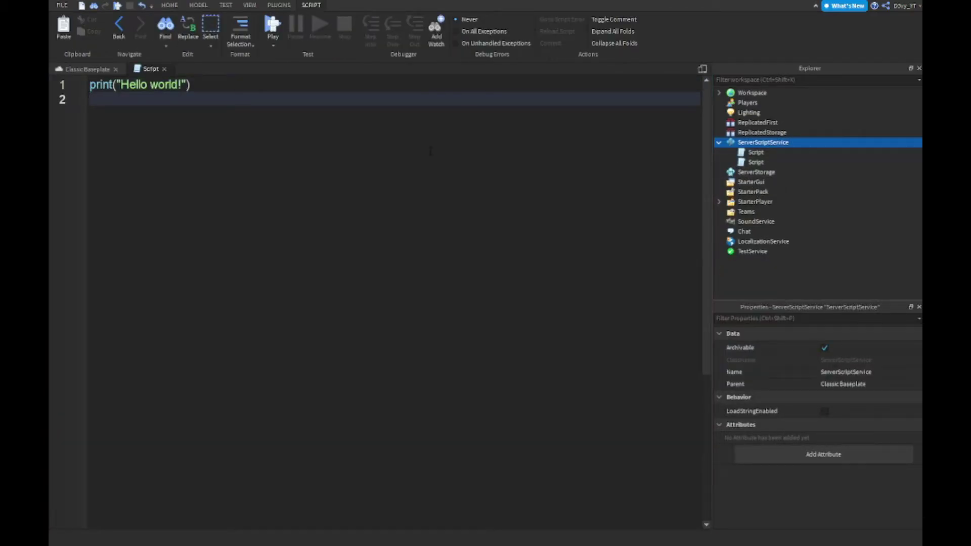
{"action": "key", "text": "ctrl+a"}
{"action": "key", "text": "BackSpace"}
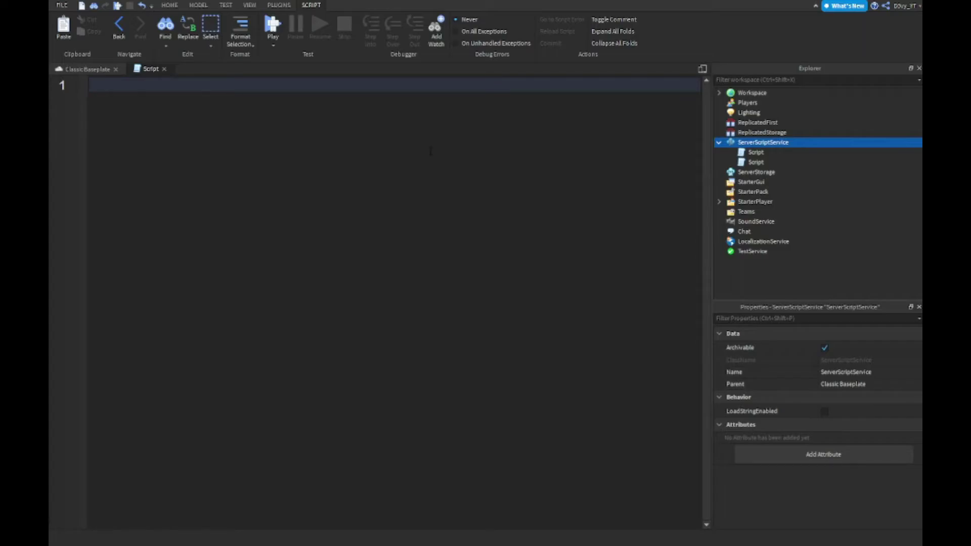
{"action": "type", "text": "game.Players."}
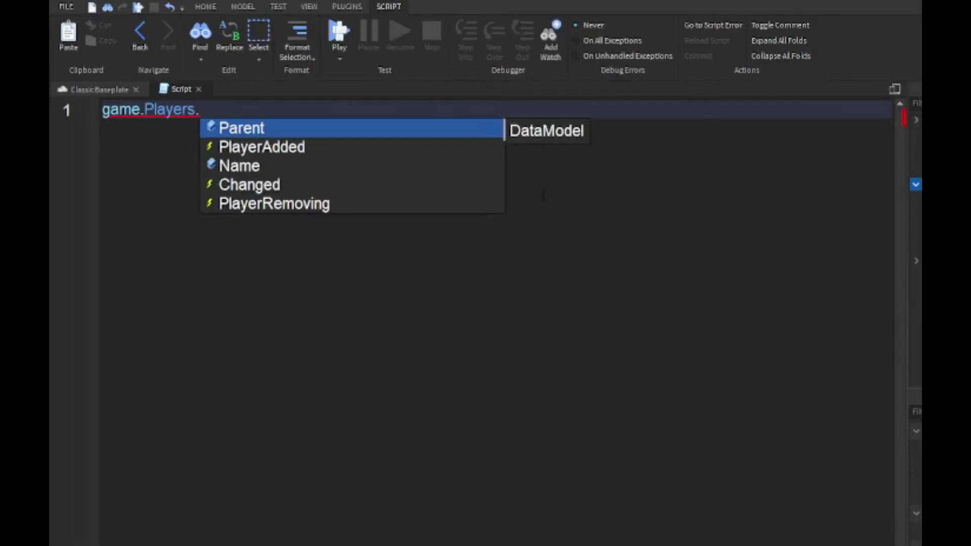
{"action": "type", "text": "PlayerAdded:Connect(function(player)"}
- Write an IsInGroup(1111111) check that adds 10000 to leaderstats Cash.Value
{"action": "key", "text": "Return"}
{"action": "type", "text": "if player:I"}
{"action": "key", "text": "Tab"}
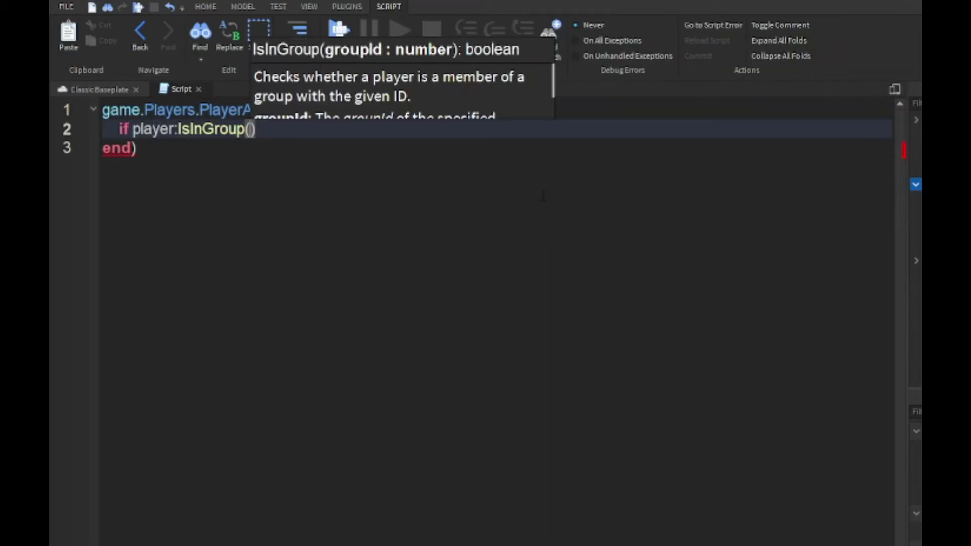
{"action": "type", "text": "1111111) then"}
{"action": "key", "text": "Return"}
{"action": "type", "text": "player.leaderstats.Cash.Value = player.le"}
{"action": "key", "text": "Escape"}
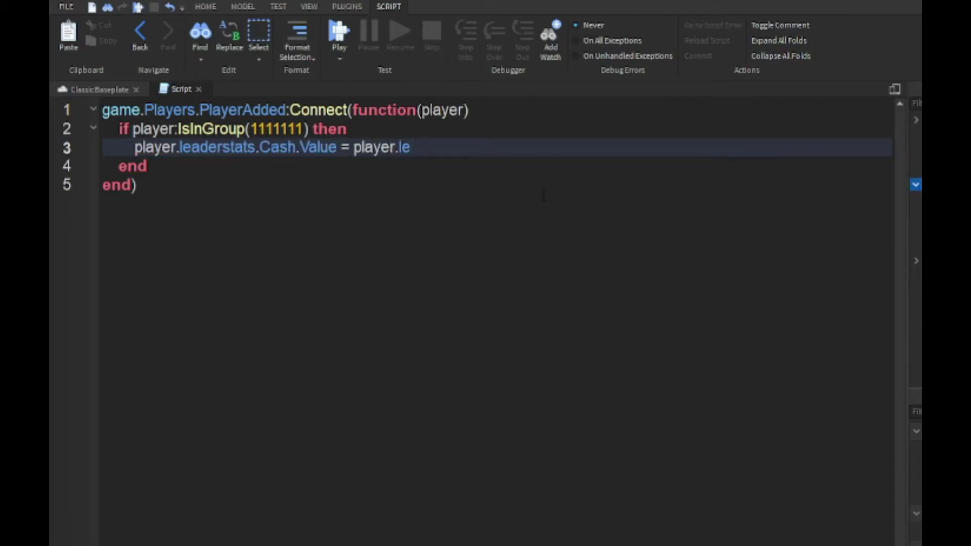
{"action": "type", "text": "aderstats.Cash.val"}
{"action": "key", "text": "BackSpace"}
{"action": "key", "text": "BackSpace"}
{"action": "key", "text": "BackSpace"}
{"action": "type", "text": "Value + 10000"}
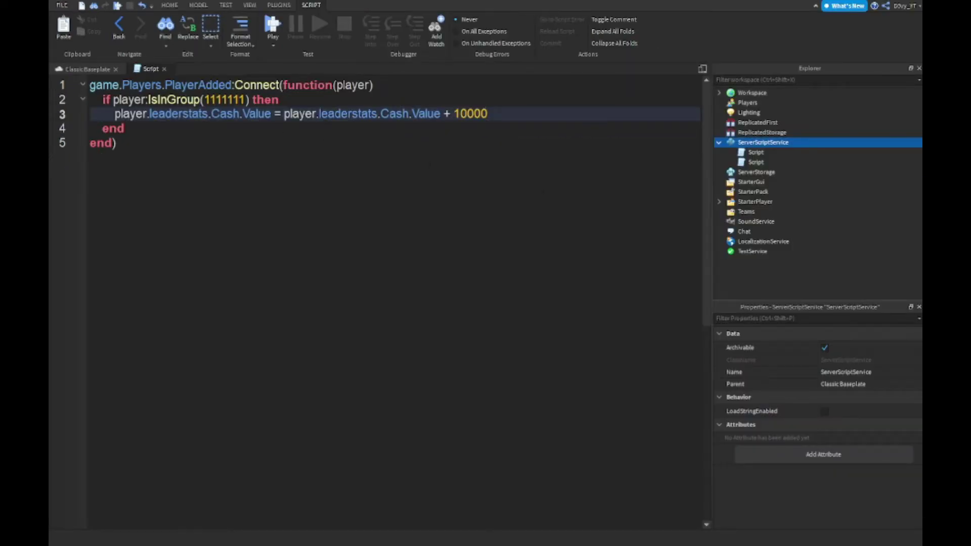
{"action": "key", "text": "Down"}
{"action": "key", "text": "Down"}
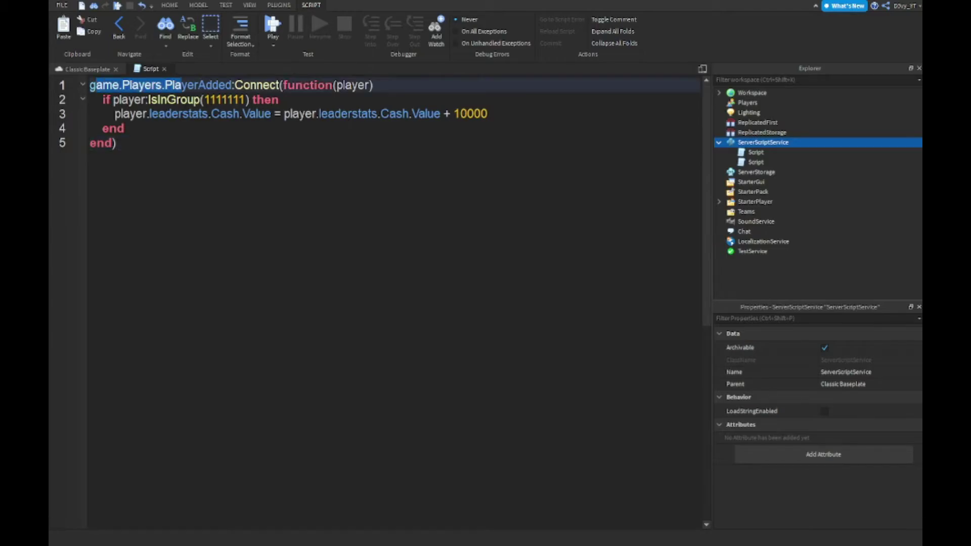
- Highlight the script's first lines and the 10000 amount to review them
{"action": "left_click_drag", "start_coordinate": [90, 85], "coordinate": [240, 99]}
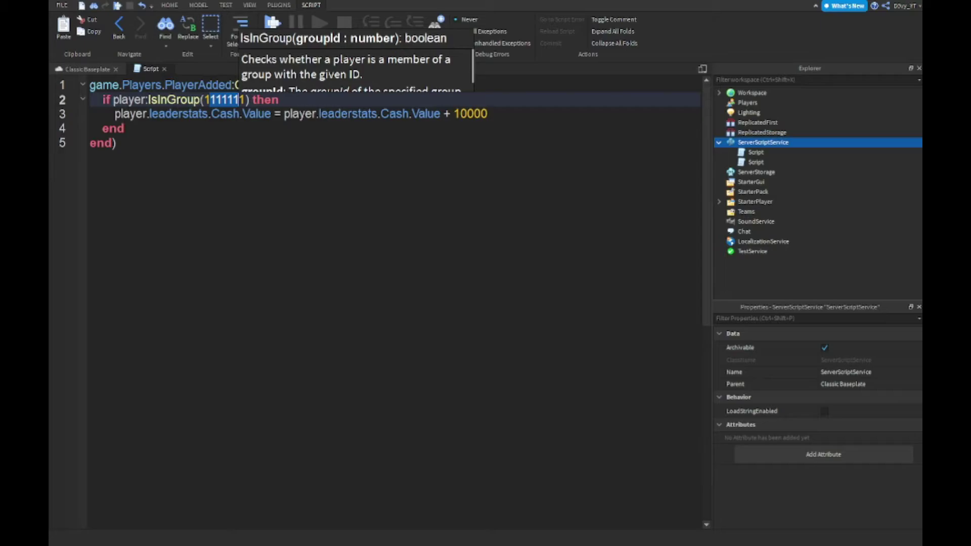
{"action": "mouse_move", "coordinate": [482, 113]}
{"action": "left_mouse_down"}
{"action": "mouse_move", "coordinate": [452, 113]}
{"action": "mouse_move", "coordinate": [487, 113]}
{"action": "left_mouse_up"}
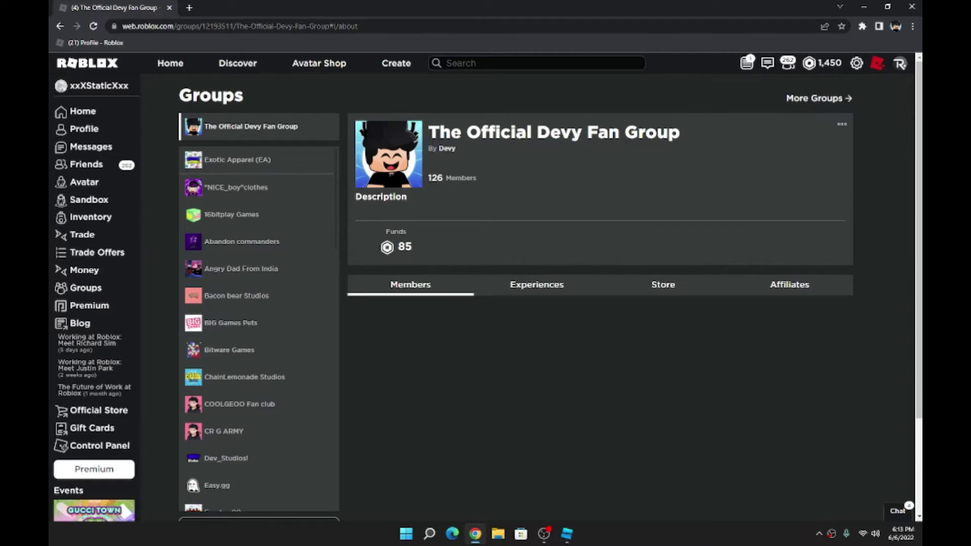
{"action": "triple_click", "coordinate": [717, 146]}
{"action": "left_click", "coordinate": [641, 194]}
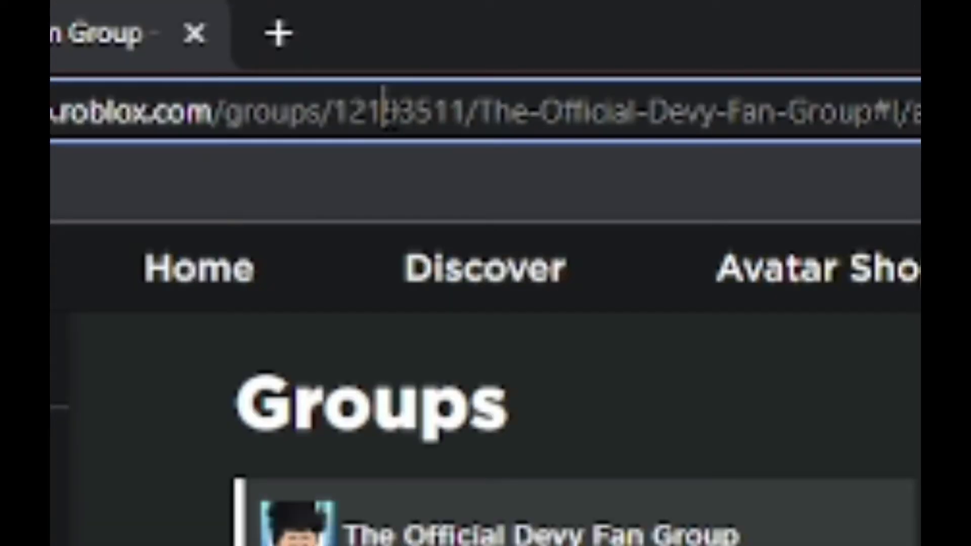
{"action": "left_click", "coordinate": [214, 26]}
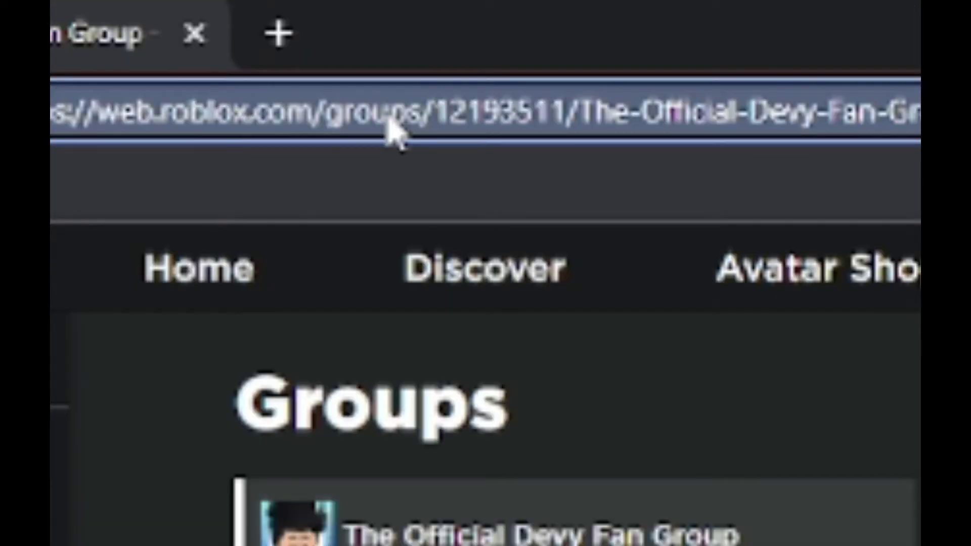
{"action": "double_click", "coordinate": [469, 112]}
{"action": "right_click", "coordinate": [501, 119]}
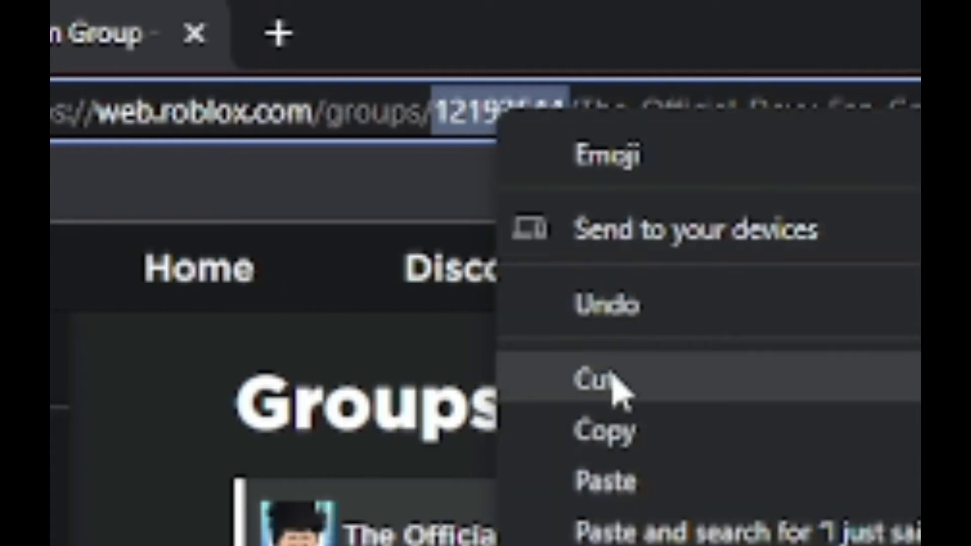
{"action": "left_click", "coordinate": [604, 430]}
{"action": "left_click", "coordinate": [285, 97]}
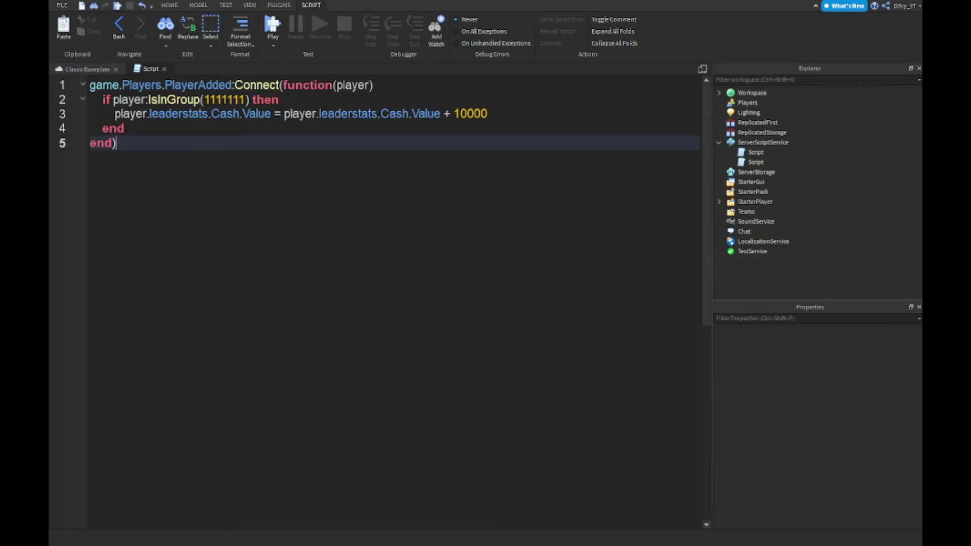
- Replace the placeholder group ID with the real ID 12193511 in IsInGroup
{"action": "double_click", "coordinate": [224, 100]}
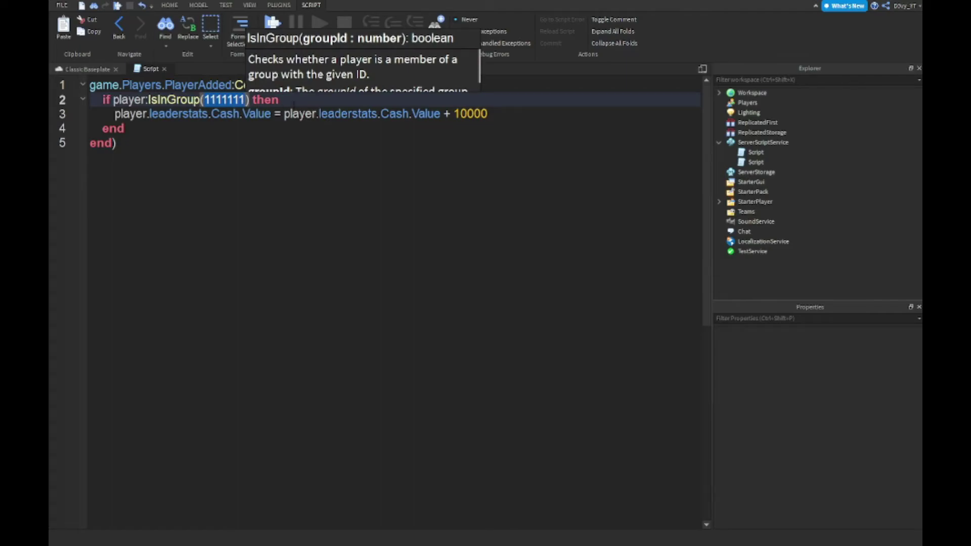
{"action": "key", "text": "BackSpace"}
{"action": "type", "text": "12193511"}
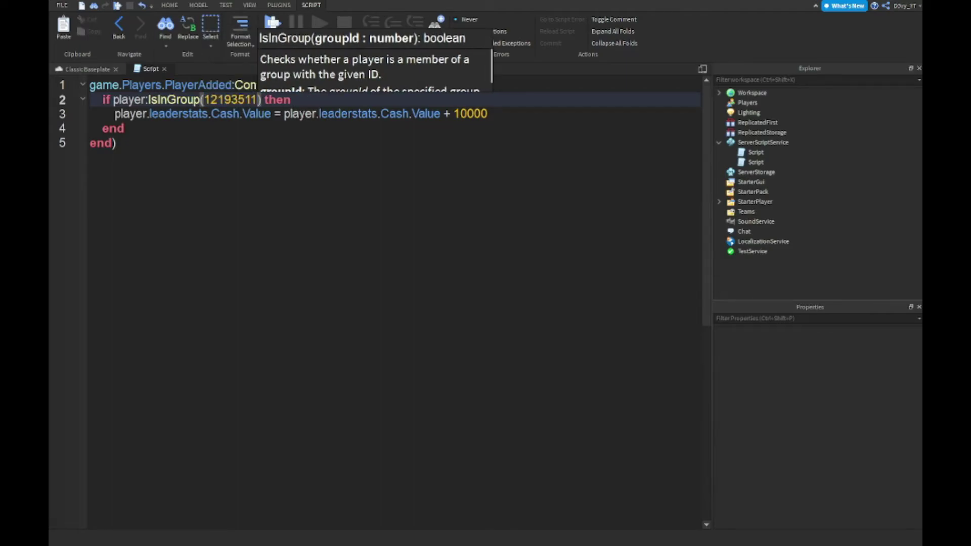
{"action": "key", "text": "shift+Left"}
{"action": "key", "text": "shift+Left"}
{"action": "key", "text": "shift+Left"}
{"action": "key", "text": "shift+Left"}
{"action": "key", "text": "shift+Left"}
{"action": "key", "text": "shift+Left"}
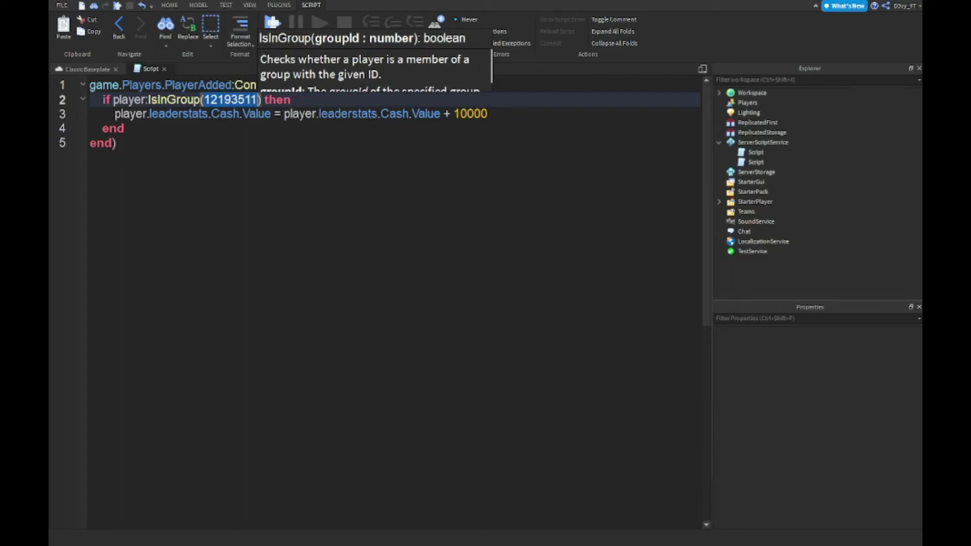
- Retype the 10000 bonus amount at the end of line 3
{"action": "left_click_drag", "start_coordinate": [490, 114], "coordinate": [454, 114]}
{"action": "left_click", "coordinate": [503, 114]}
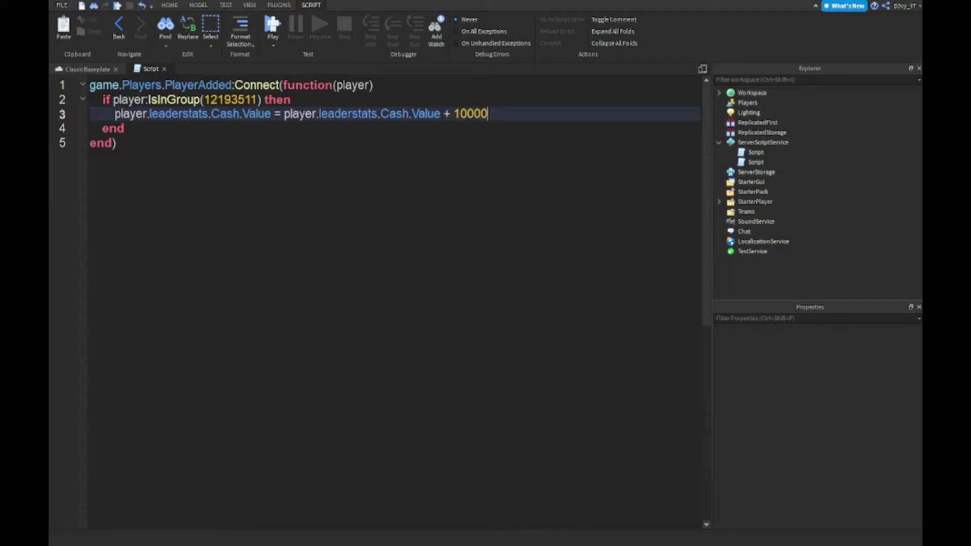
{"action": "key", "text": "BackSpace"}
{"action": "key", "text": "BackSpace"}
{"action": "key", "text": "BackSpace"}
{"action": "key", "text": "BackSpace"}
{"action": "key", "text": "BackSpace"}
{"action": "type", "text": "10000"}
- Close the script, collapse ServerScriptService and start a playtest
{"action": "left_click", "coordinate": [164, 69]}
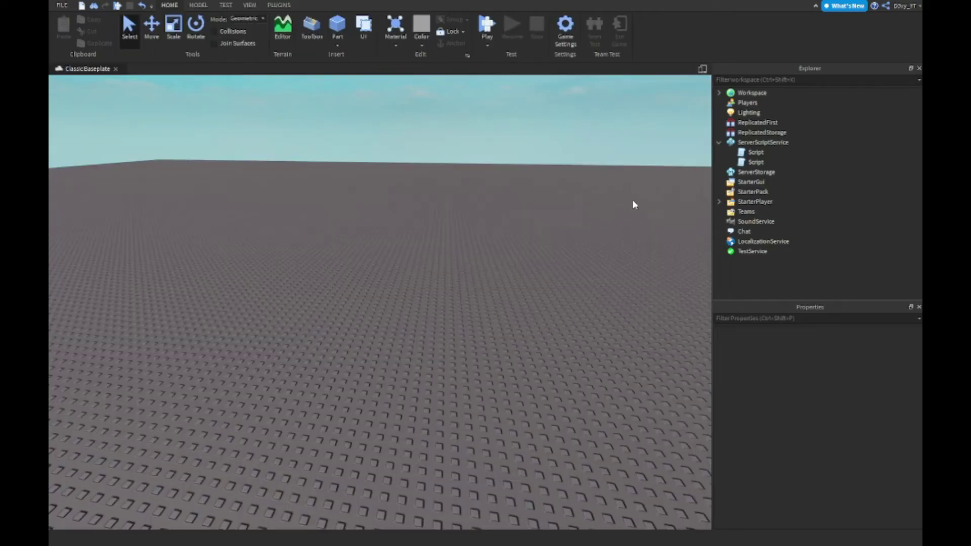
{"action": "left_click", "coordinate": [719, 143]}
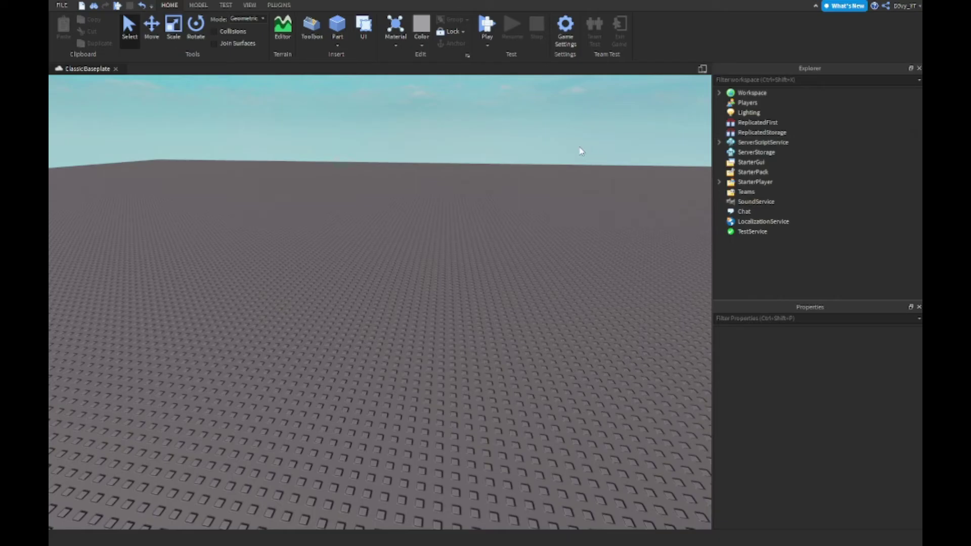
{"action": "key", "text": "F5"}
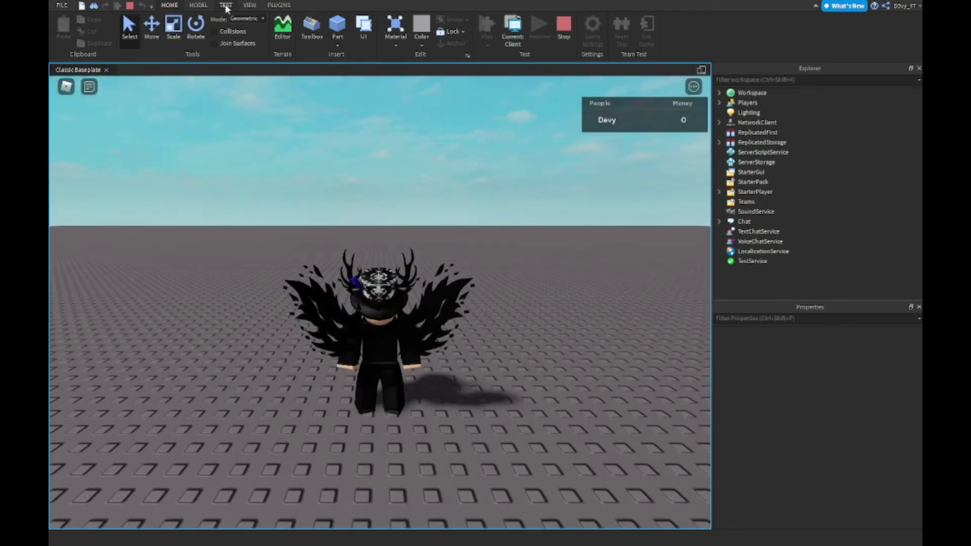
- Show Output, jump to the 'Cash is not in leaderstats' error on line 3, and stop
{"action": "left_click", "coordinate": [249, 5]}
{"action": "left_click", "coordinate": [201, 20]}
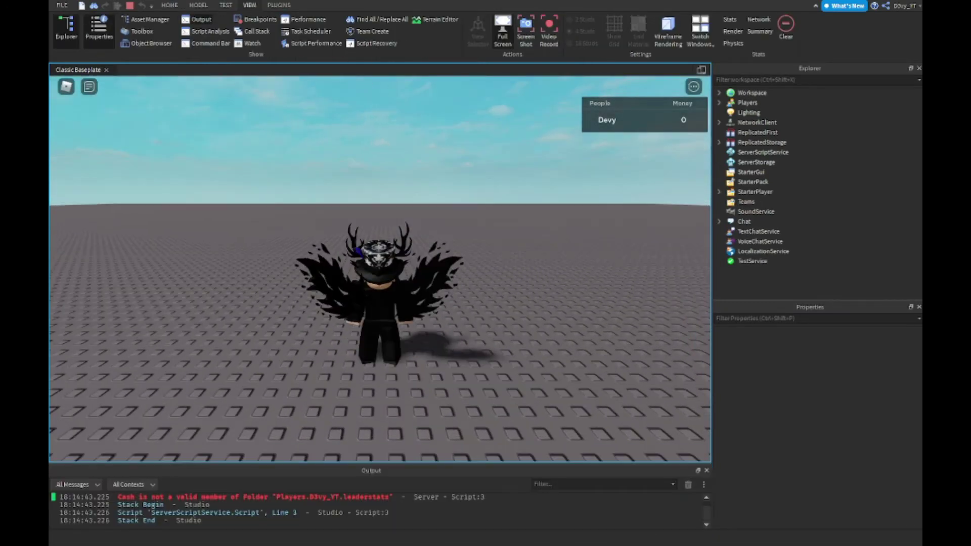
{"action": "double_click", "coordinate": [328, 498]}
{"action": "key", "text": "shift+F5"}
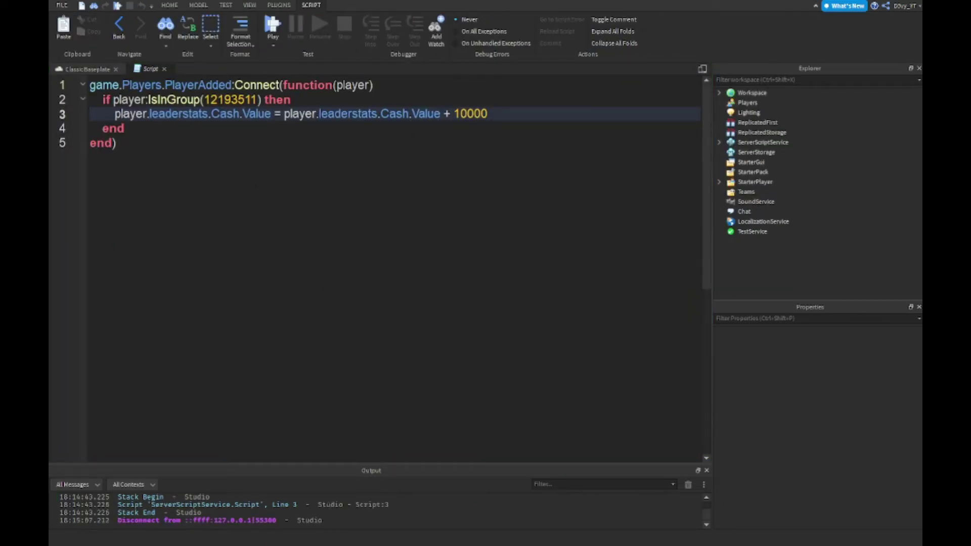
- Change both Cash references on line 3 to Money
{"action": "double_click", "coordinate": [395, 114]}
{"action": "type", "text": "Money"}
{"action": "double_click", "coordinate": [228, 112]}
{"action": "type", "text": "Money"}
{"action": "key", "text": "Down"}
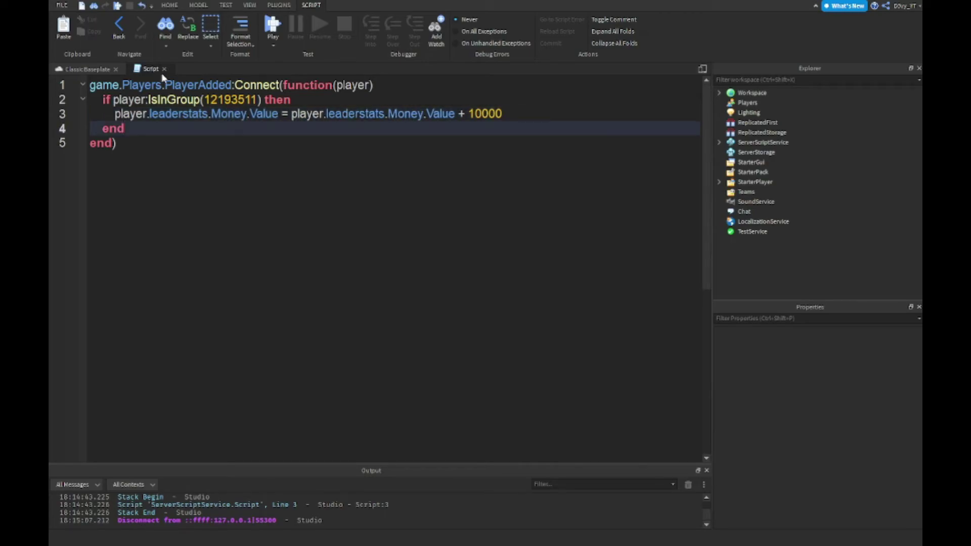
- Playtest to confirm Money shows 10,000 on the leaderboard, then stop
{"action": "left_click", "coordinate": [165, 68]}
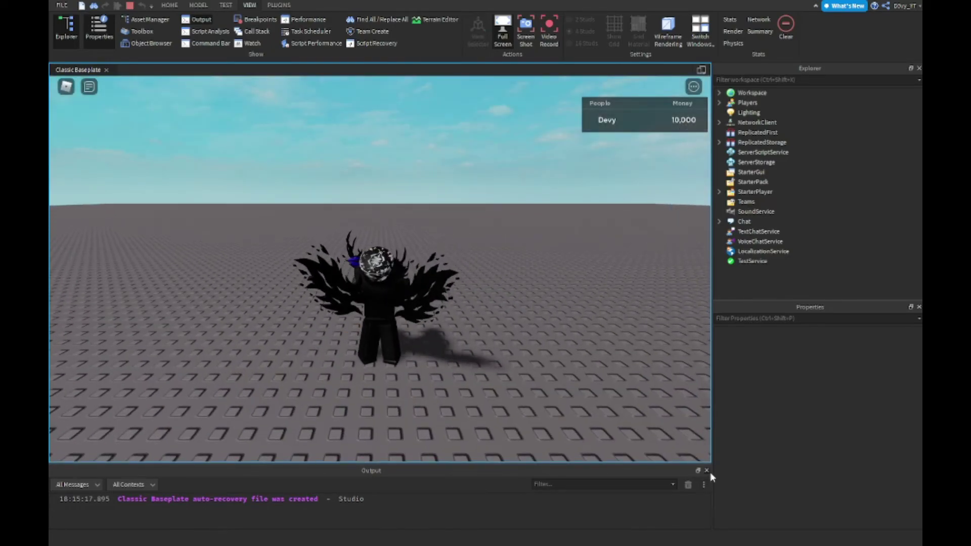
{"action": "left_click", "coordinate": [705, 470]}
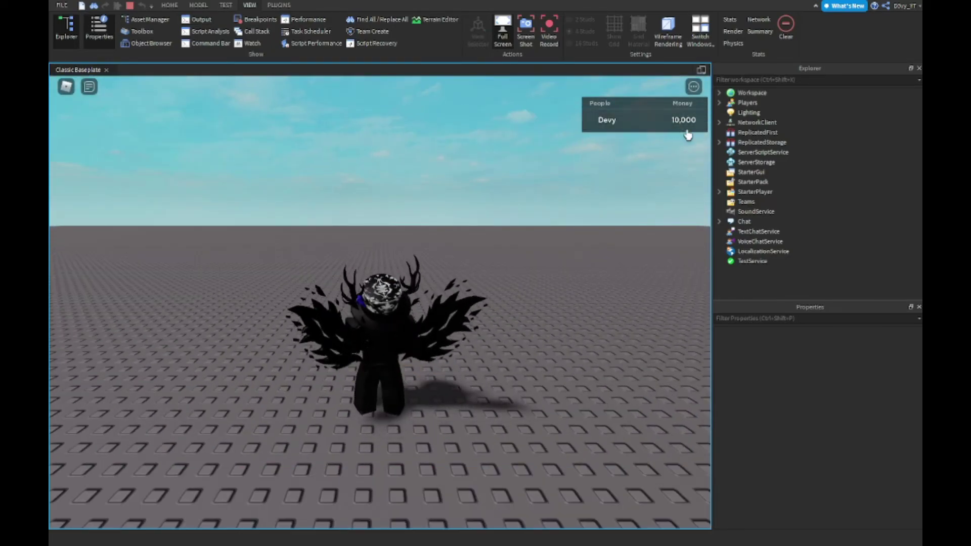
{"action": "left_click", "coordinate": [131, 6]}
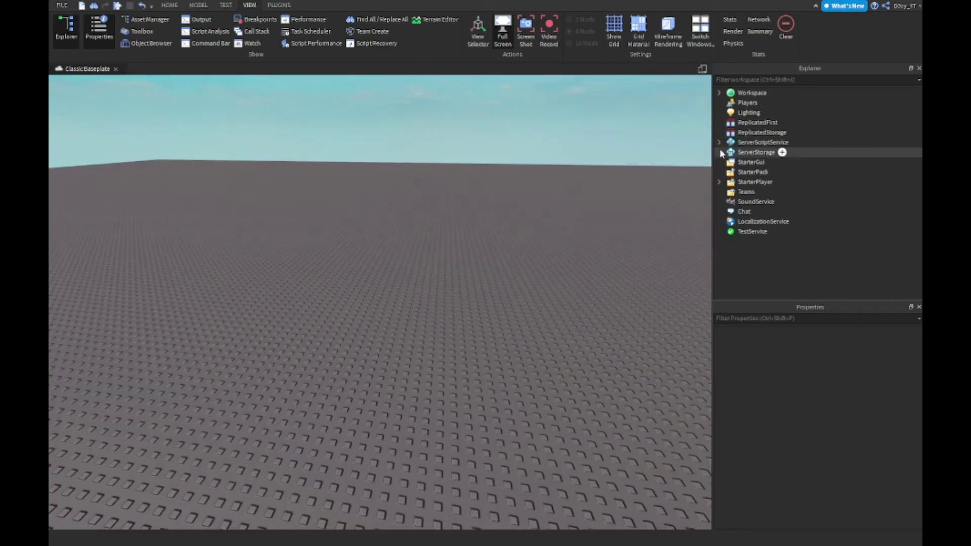
- Change the group ID's last digit so the check uses 12193510
{"action": "left_click", "coordinate": [719, 142]}
{"action": "double_click", "coordinate": [755, 152]}
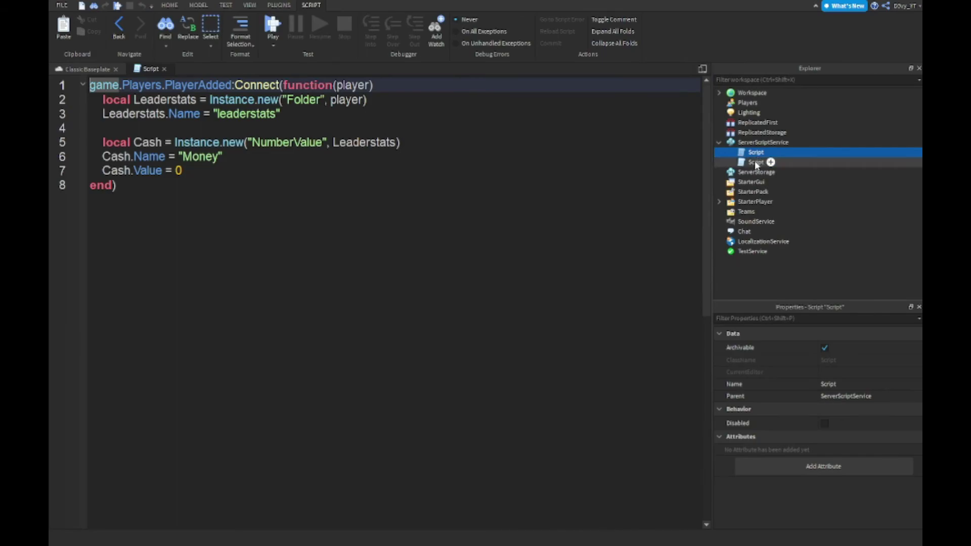
{"action": "double_click", "coordinate": [756, 162]}
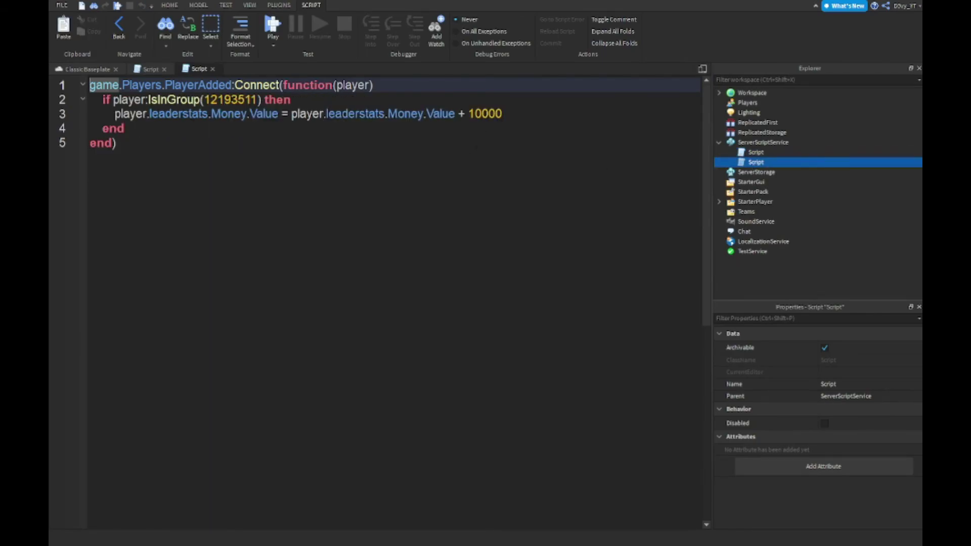
{"action": "left_click", "coordinate": [203, 99]}
{"action": "key", "text": "BackSpace"}
{"action": "type", "text": "0"}
- Close both scripts and playtest to see Money stay at 0
{"action": "left_click", "coordinate": [211, 70]}
{"action": "left_click", "coordinate": [163, 69]}
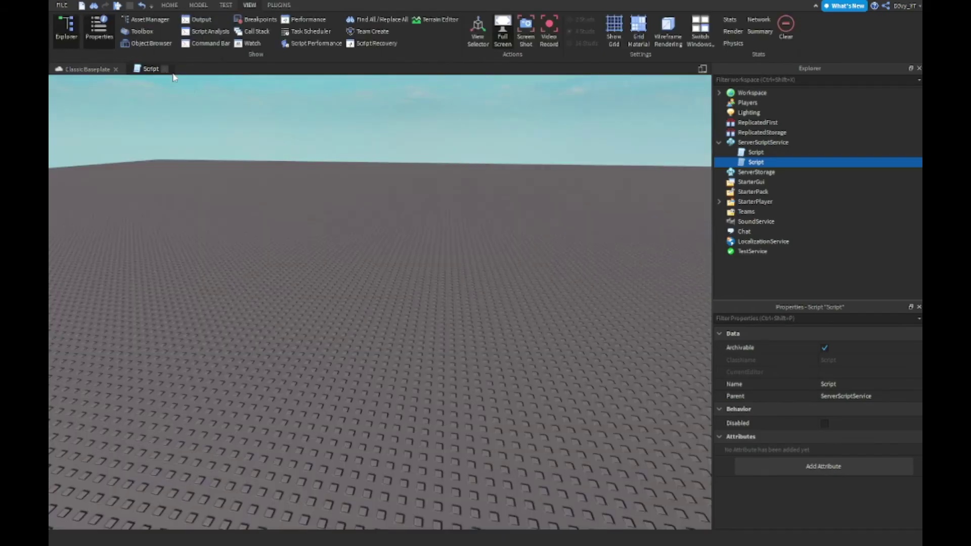
{"action": "key", "text": "F5"}
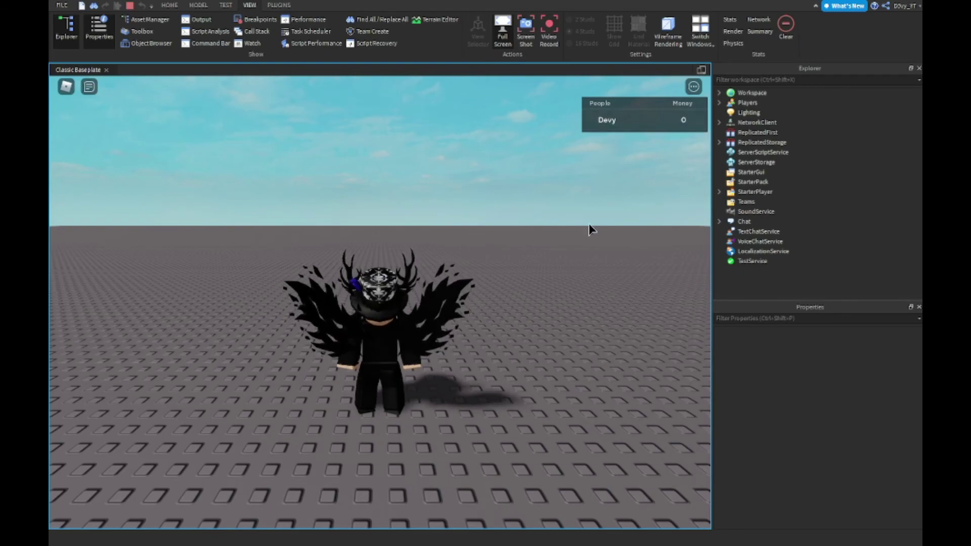
{"action": "key", "text": "s"}
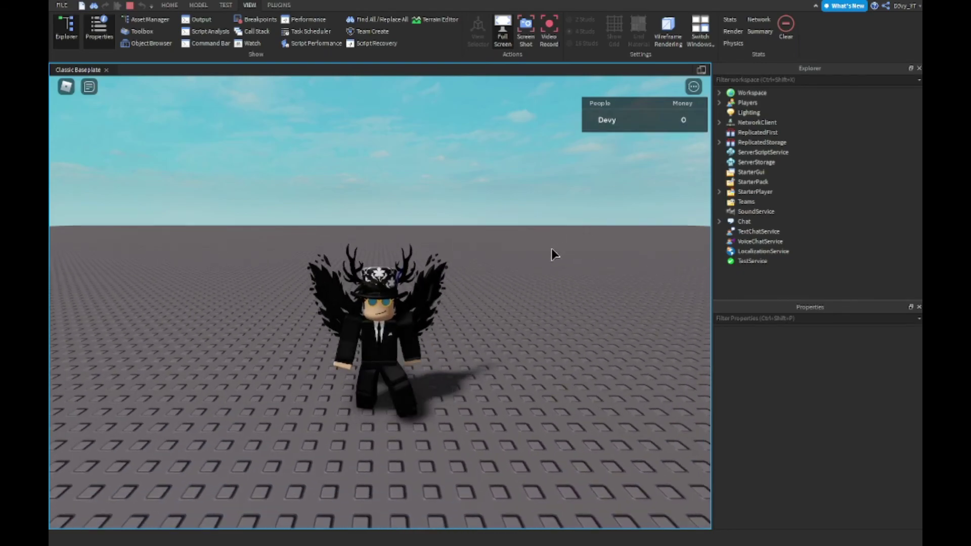
{"action": "right_click_drag", "start_coordinate": [552, 247], "coordinate": [550, 246]}
{"action": "key", "text": "s"}
{"action": "key", "text": "w"}
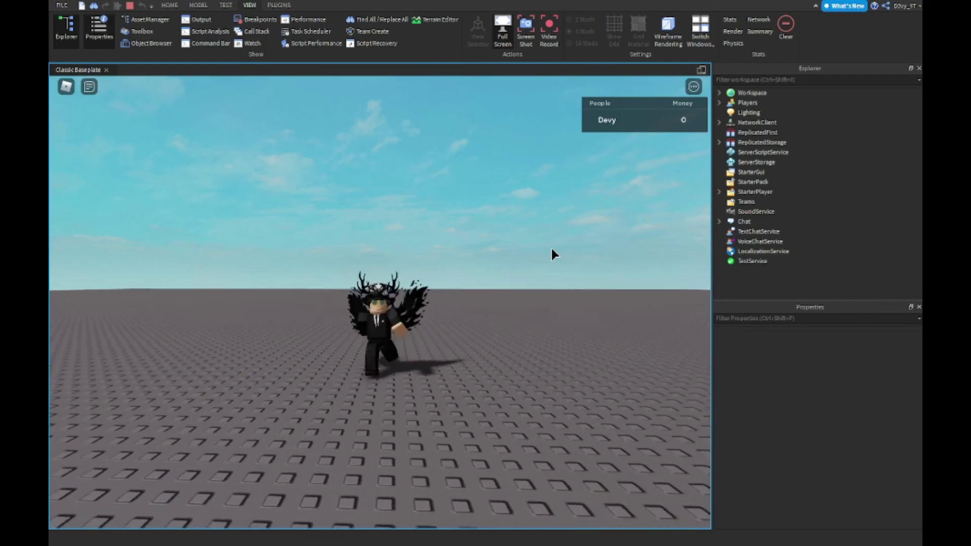
{"action": "key", "text": "s"}
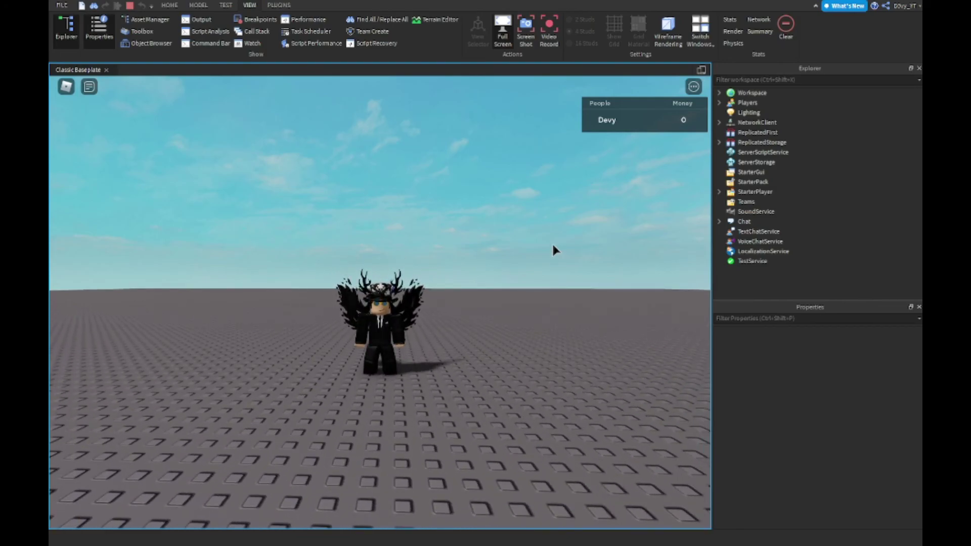